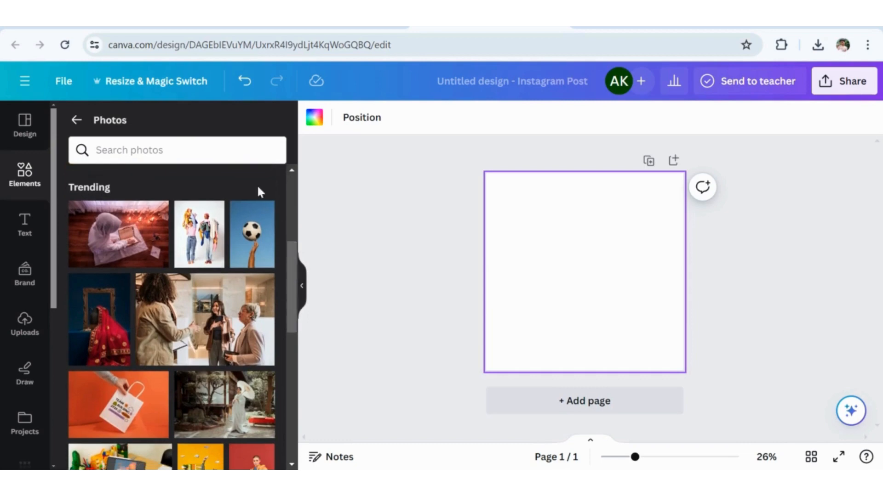
# - Add the trending photo of a desk with a tablet and colourful stationery to the blank page
pyautogui.click(208, 150)
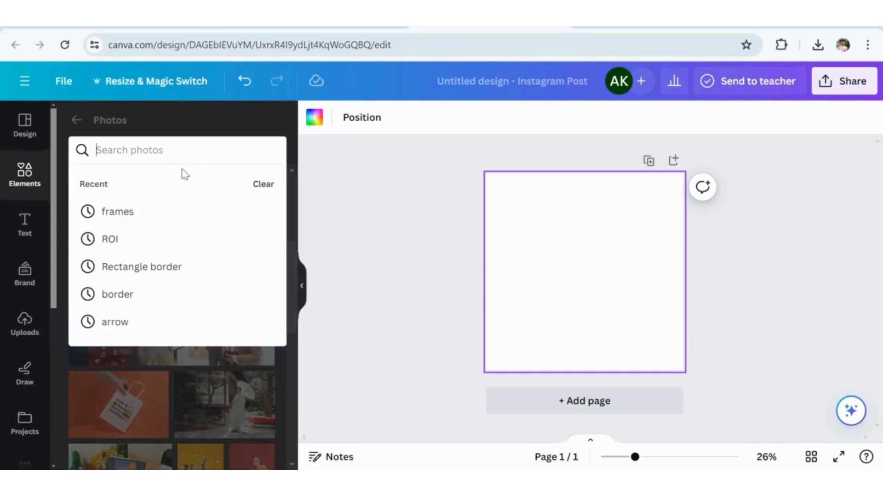
pyautogui.click(233, 122)
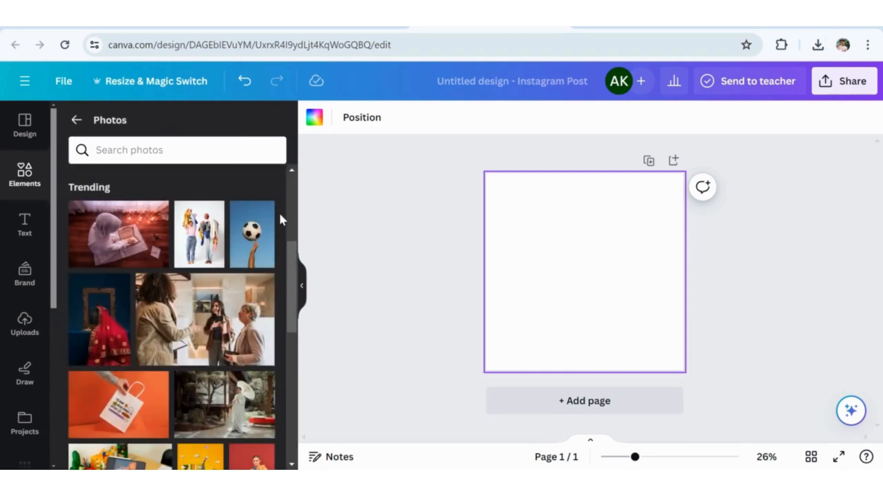
pyautogui.scroll(-3, 288, 255)
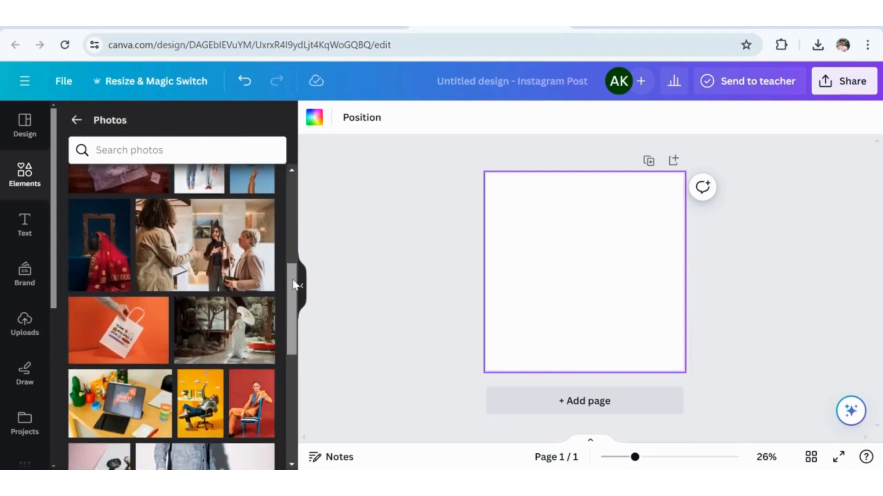
pyautogui.moveTo(294, 290); pyautogui.dragTo(297, 327)
pyautogui.click(154, 264)
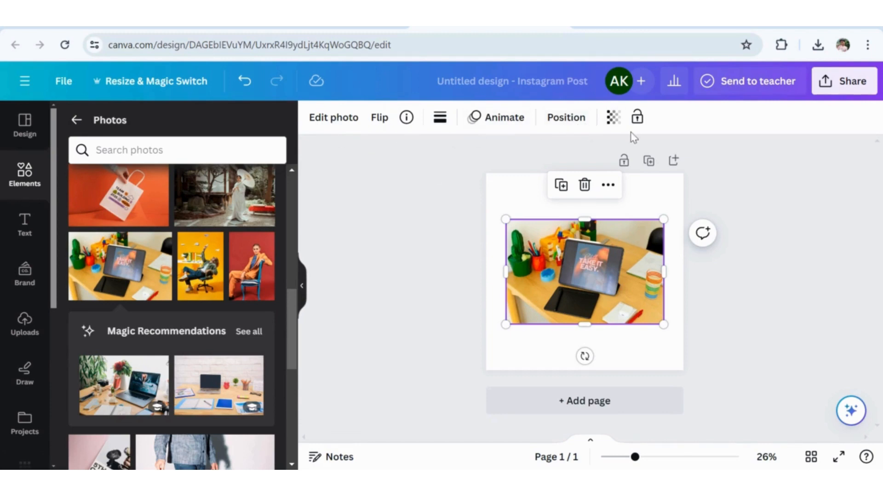
# - Erase the round blue object on the desk from the photo with Magic Eraser
pyautogui.click(329, 119)
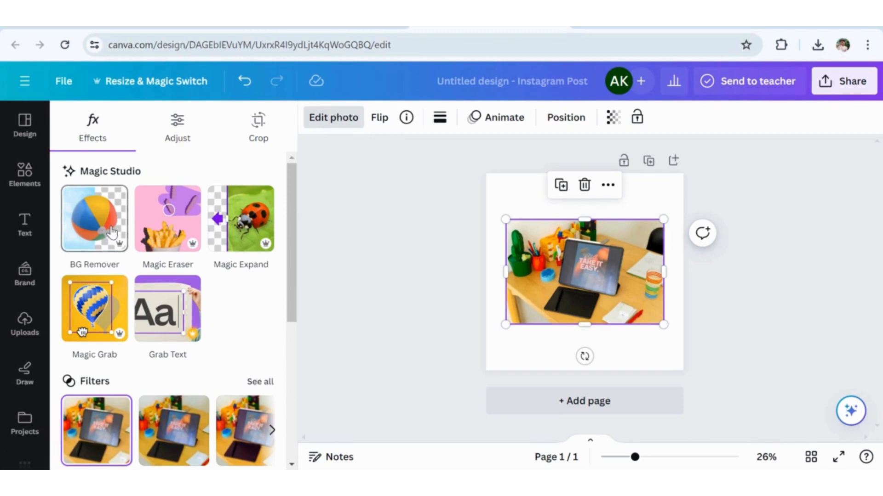
pyautogui.click(176, 222)
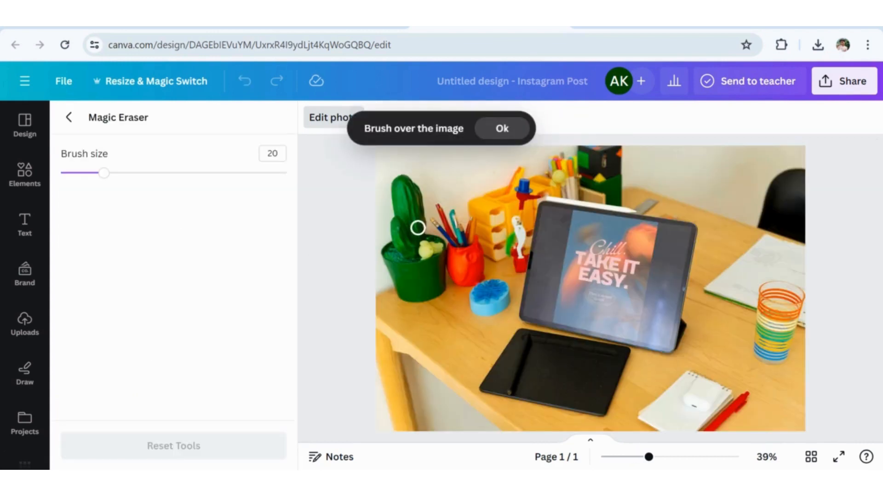
pyautogui.moveTo(505, 304)
pyautogui.mouseDown()
pyautogui.moveTo(494, 280)
pyautogui.moveTo(471, 296)
pyautogui.moveTo(471, 310)
pyautogui.moveTo(496, 308)
pyautogui.moveTo(508, 294)
pyautogui.moveTo(478, 302)
pyautogui.moveTo(492, 301)
pyautogui.mouseUp()
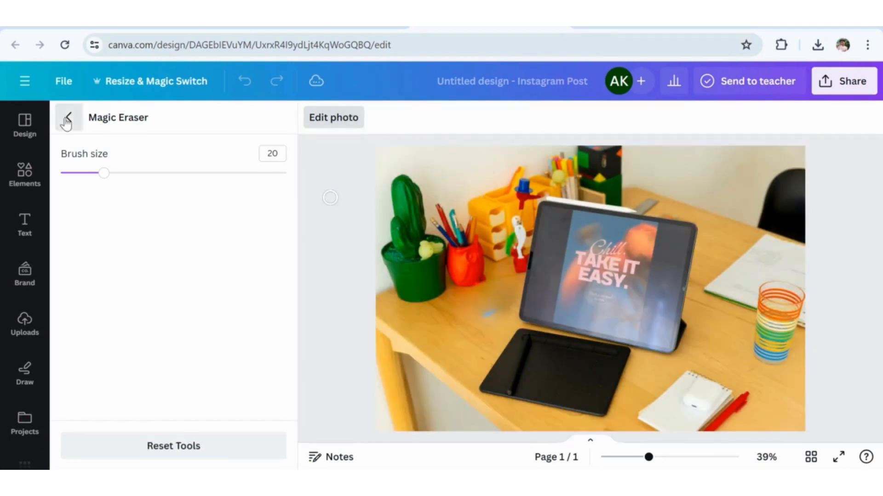
pyautogui.click(68, 119)
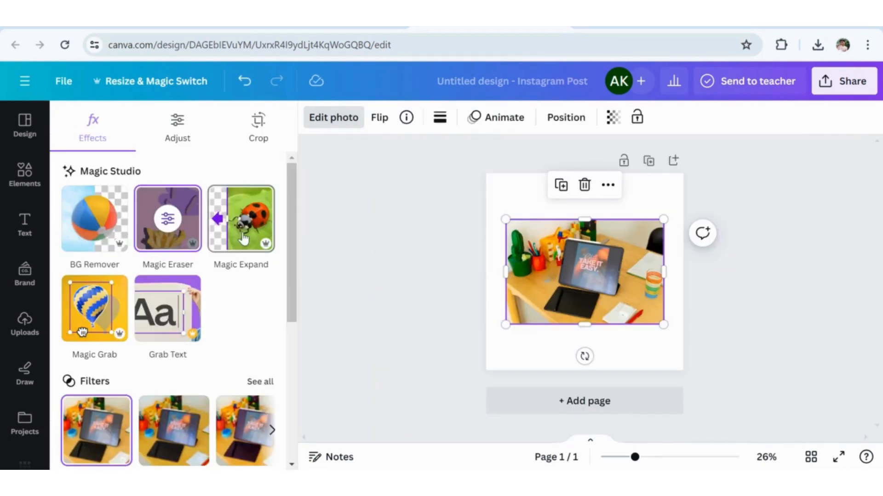
# - Extend the photo downward with a Freeform Magic Expand and keep the generated result
pyautogui.click(244, 239)
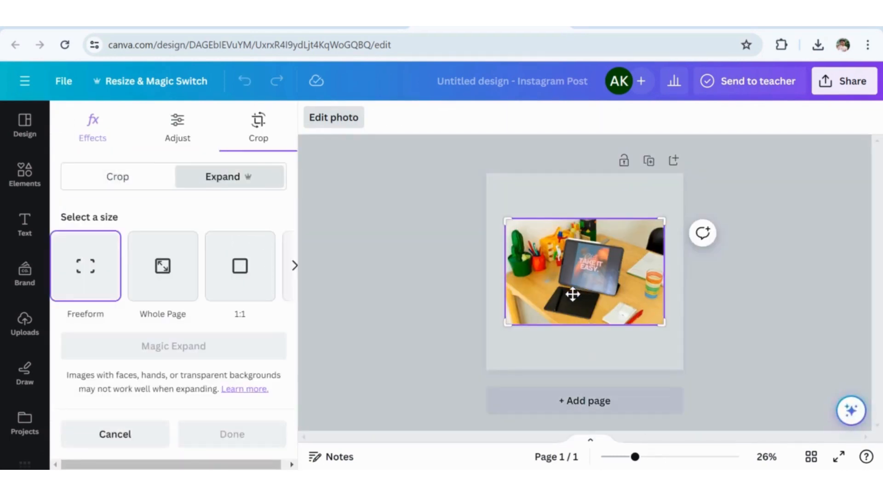
pyautogui.moveTo(662, 326); pyautogui.dragTo(662, 346)
pyautogui.moveTo(662, 326); pyautogui.dragTo(663, 360)
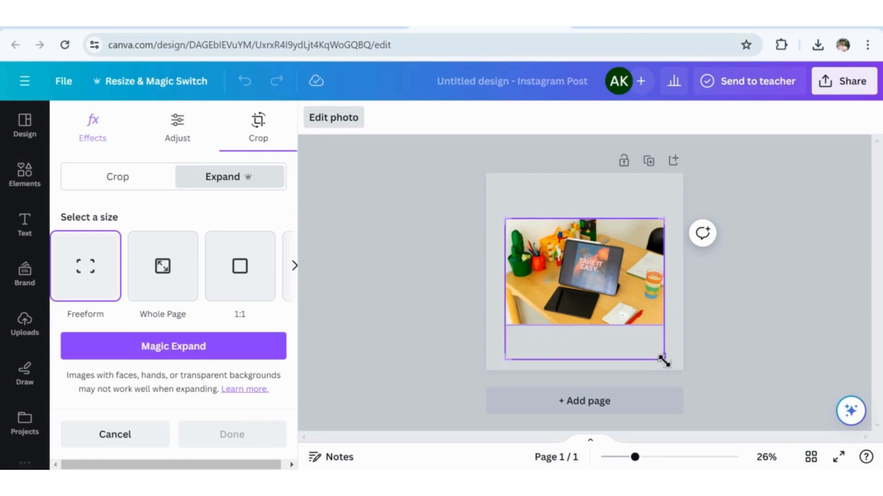
pyautogui.click(219, 350)
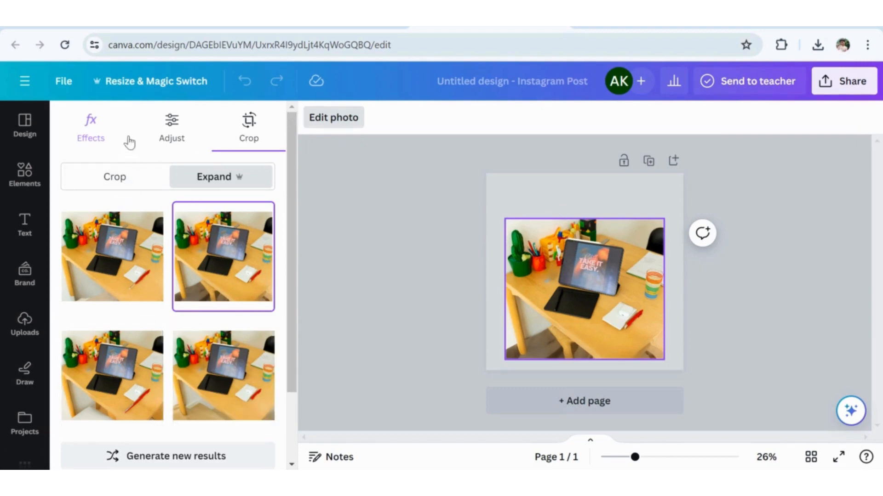
pyautogui.click(77, 130)
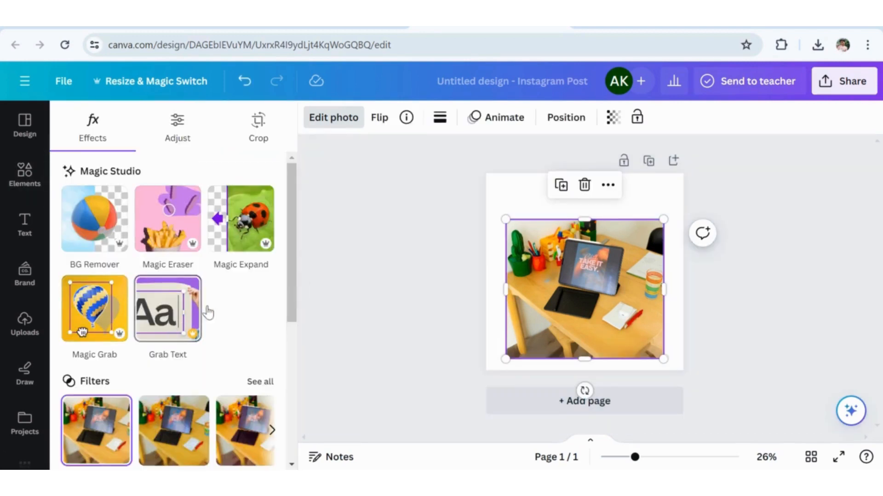
# - Apply the warm Bali filter to the desk photo and move the photo slightly up on the page
pyautogui.scroll(-2, 288, 280)
pyautogui.click(271, 294)
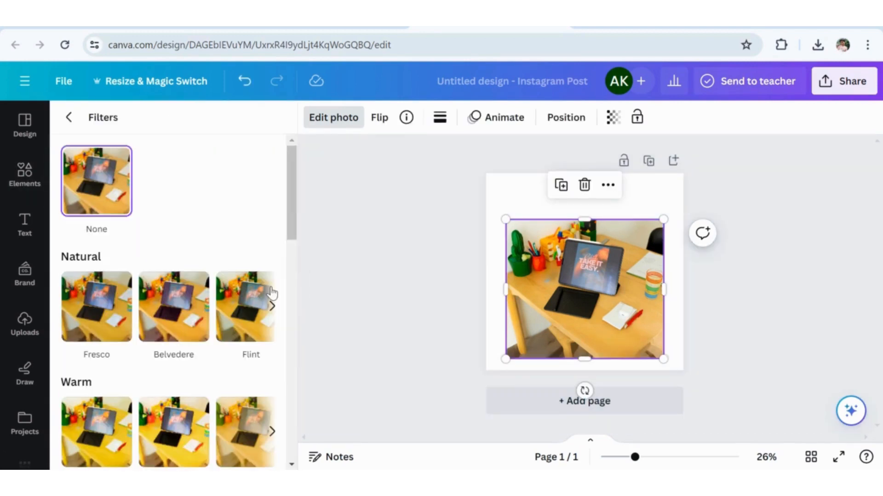
pyautogui.moveTo(288, 223); pyautogui.dragTo(294, 270)
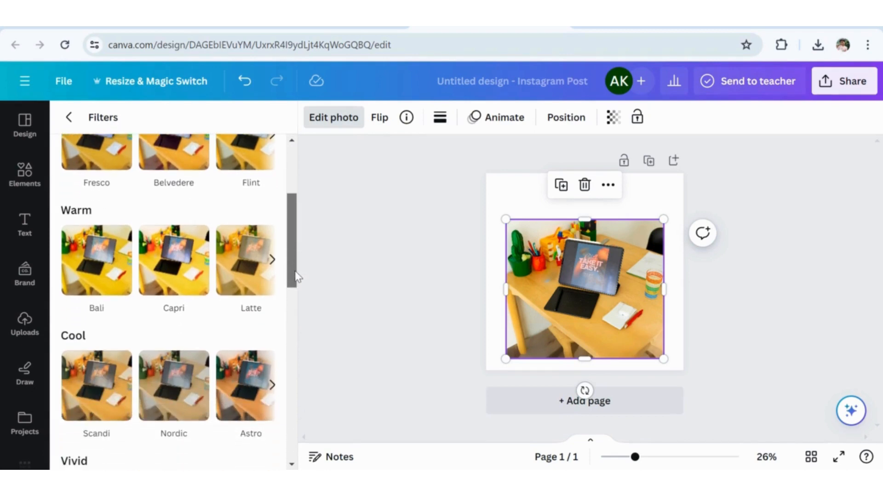
pyautogui.click(111, 273)
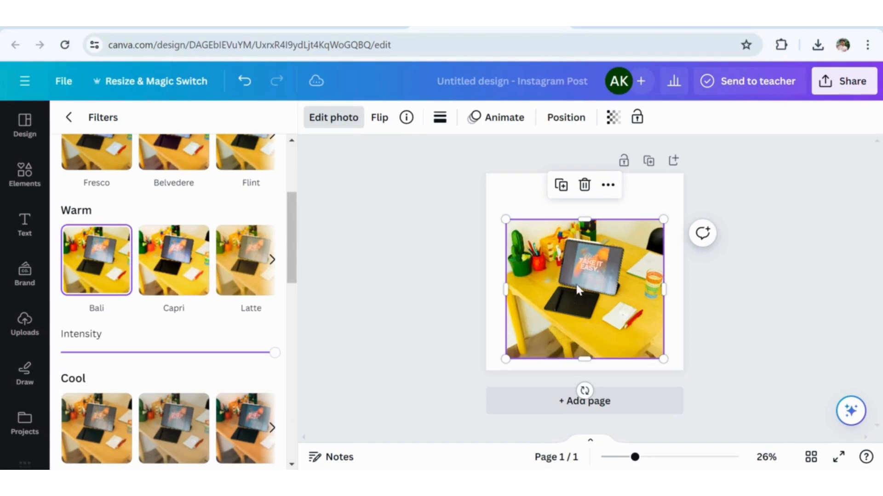
pyautogui.moveTo(577, 289); pyautogui.dragTo(576, 271)
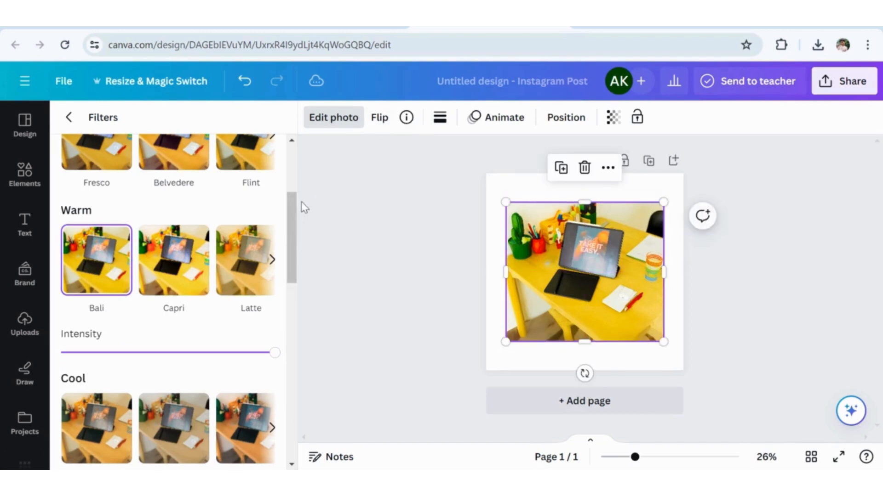
pyautogui.moveTo(292, 208); pyautogui.dragTo(293, 161)
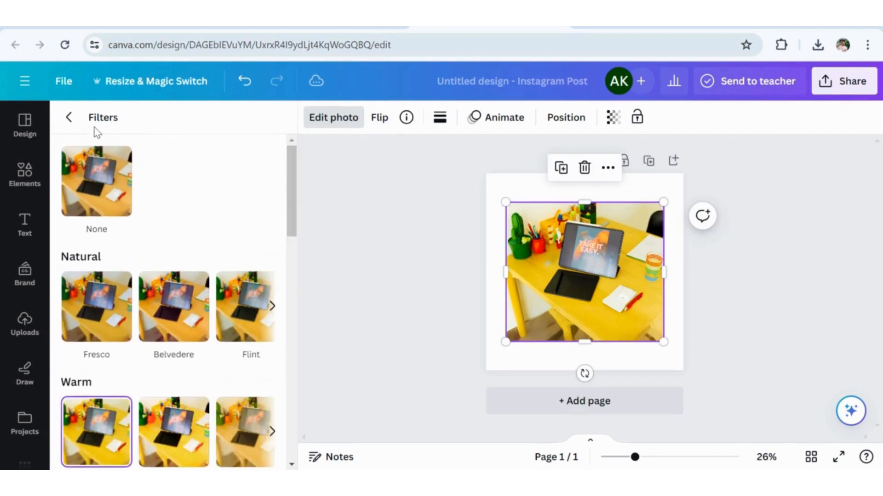
pyautogui.click(68, 117)
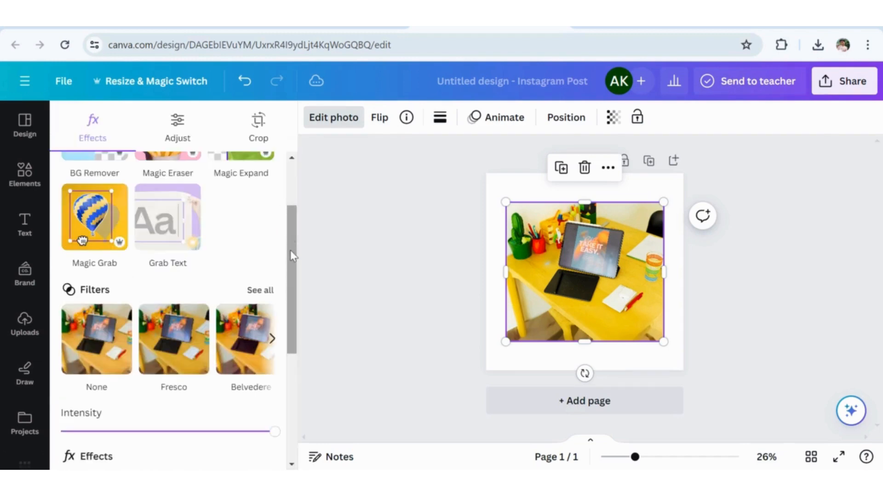
pyautogui.moveTo(291, 250); pyautogui.dragTo(286, 275)
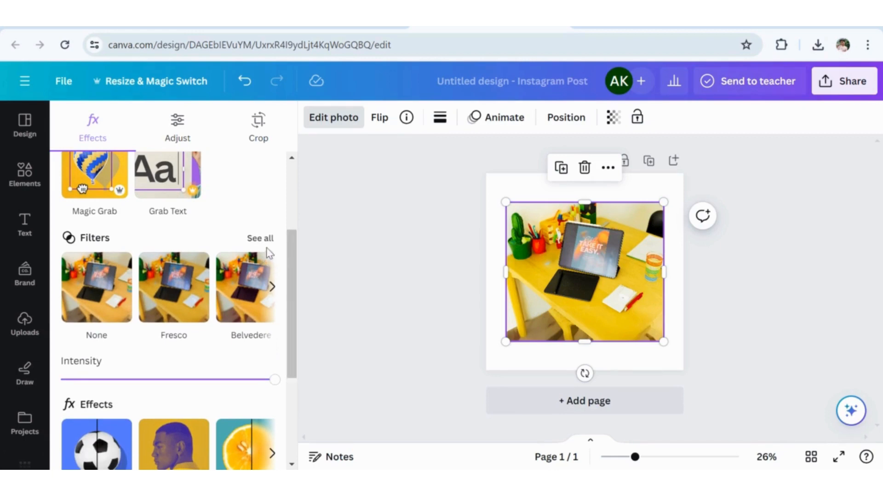
pyautogui.click(273, 289)
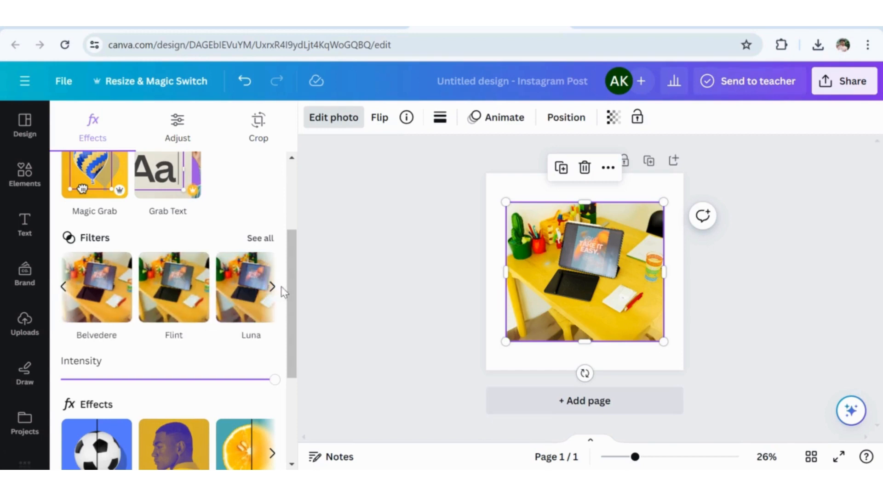
pyautogui.scroll(-3, 292, 285)
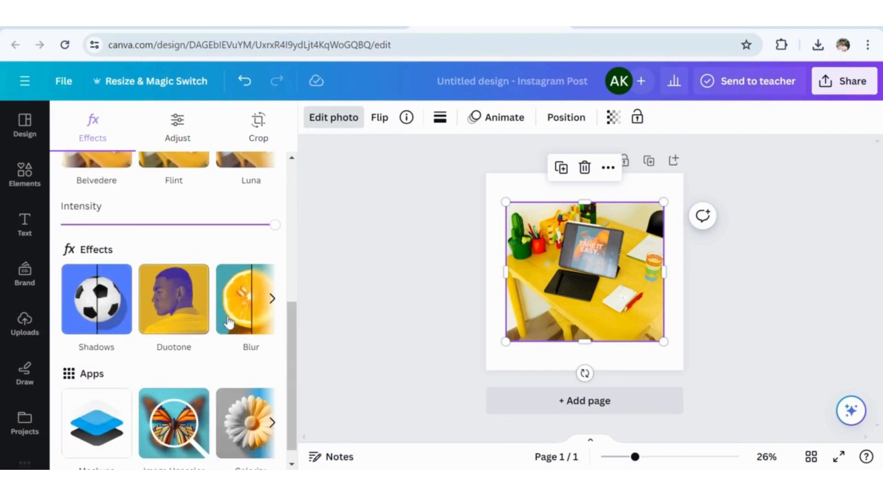
pyautogui.click(272, 299)
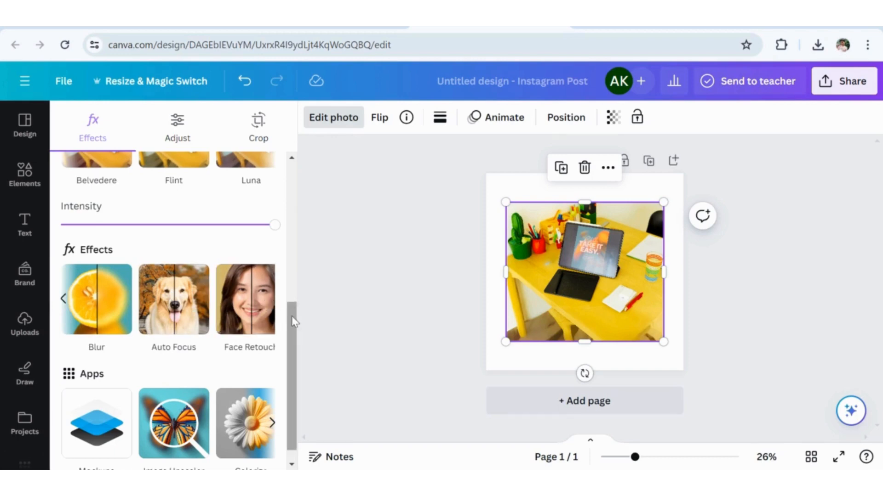
pyautogui.scroll(5, 294, 327)
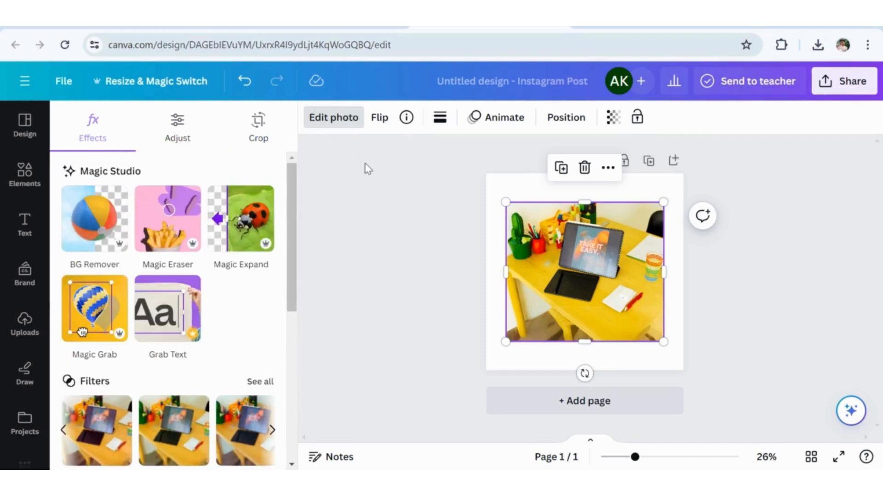
# - Flip the photo horizontally and vertically, and reverse both flips
pyautogui.click(385, 118)
pyautogui.click(423, 154)
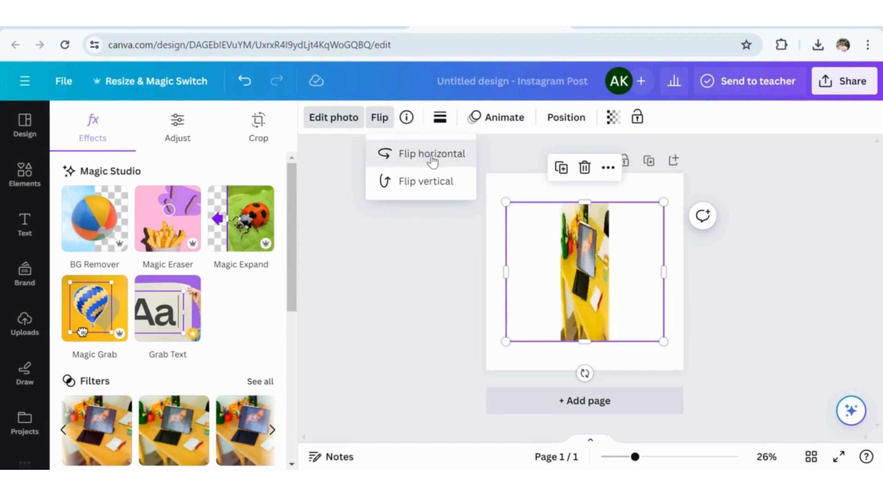
pyautogui.click(429, 183)
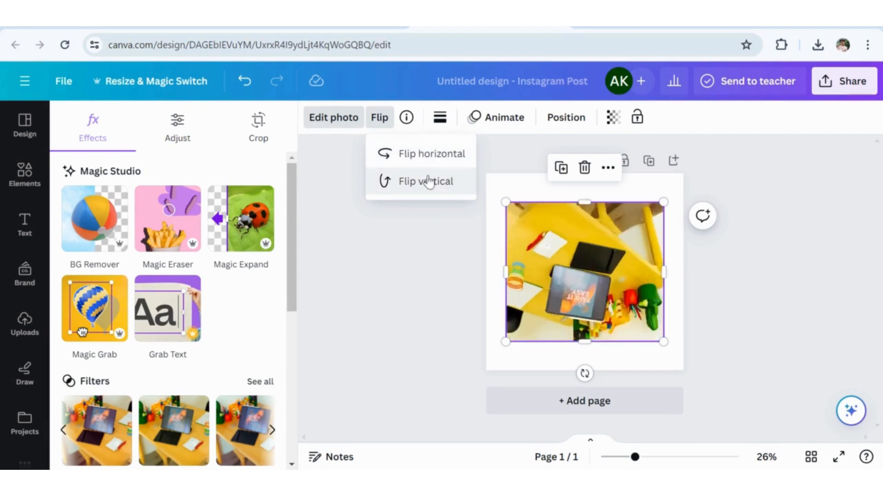
pyautogui.click(428, 182)
pyautogui.click(432, 158)
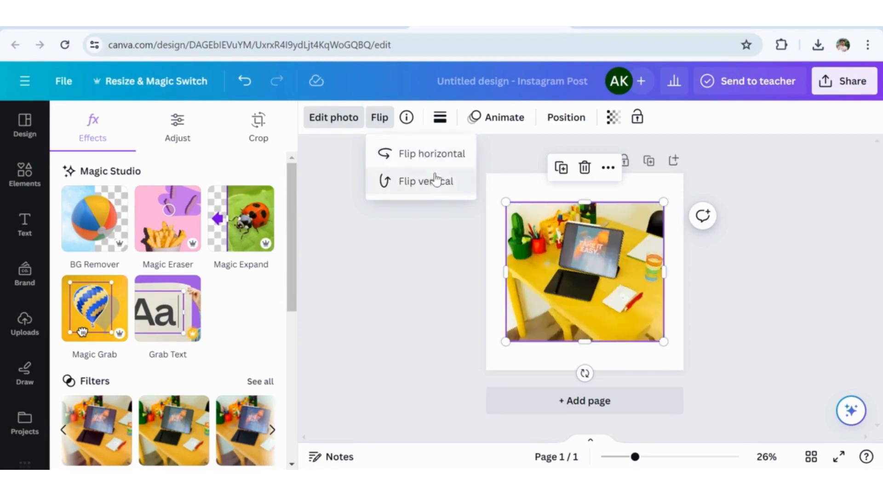
# - Open the photo's information, and add a thin black border around the photo
pyautogui.click(406, 117)
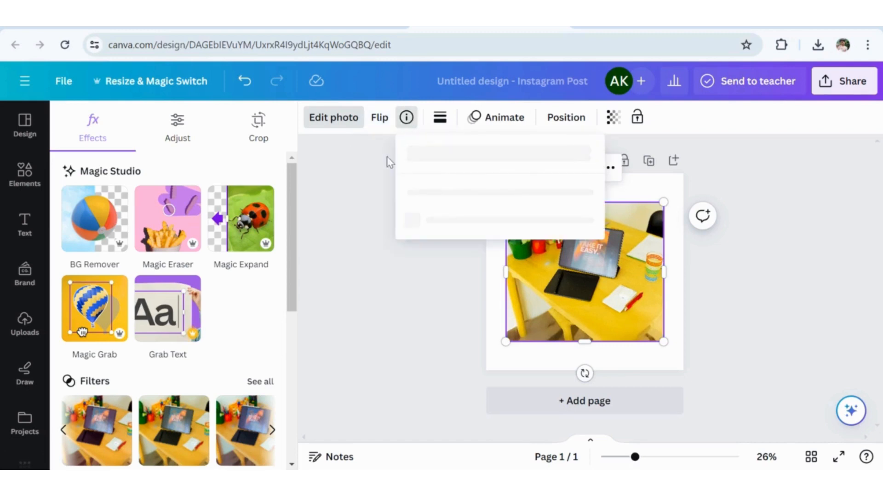
pyautogui.click(555, 257)
pyautogui.click(441, 120)
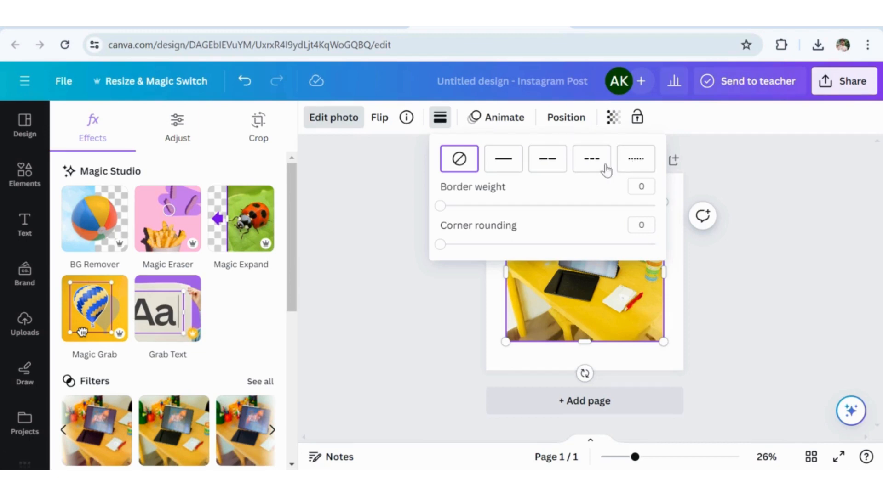
pyautogui.moveTo(442, 208)
pyautogui.mouseDown()
pyautogui.moveTo(494, 205)
pyautogui.moveTo(449, 205)
pyautogui.moveTo(477, 216)
pyautogui.moveTo(437, 206)
pyautogui.mouseUp()
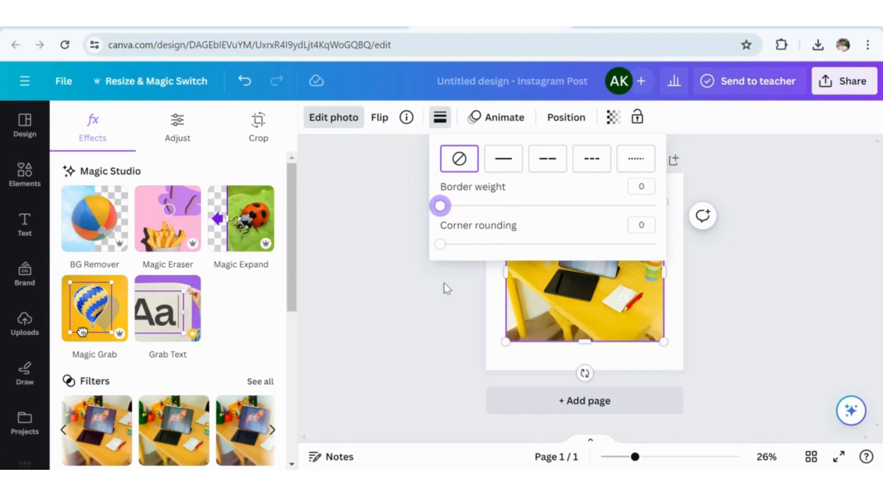
pyautogui.click(454, 207)
pyautogui.click(442, 334)
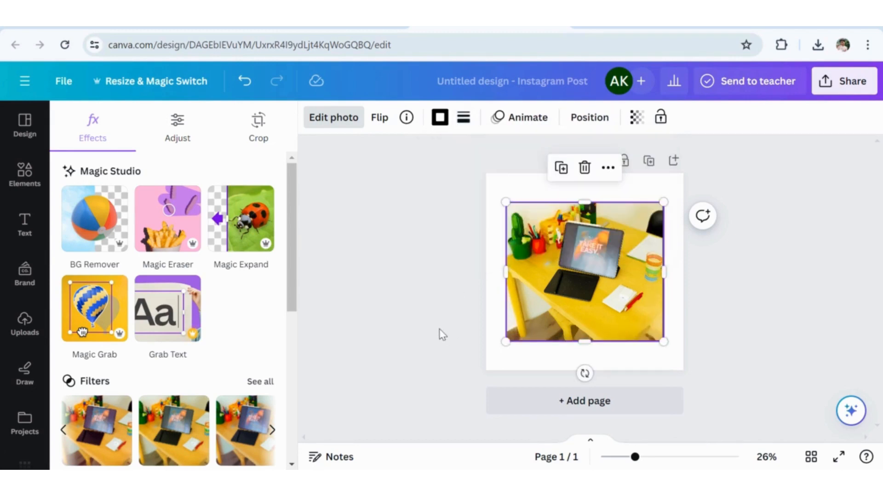
pyautogui.click(506, 183)
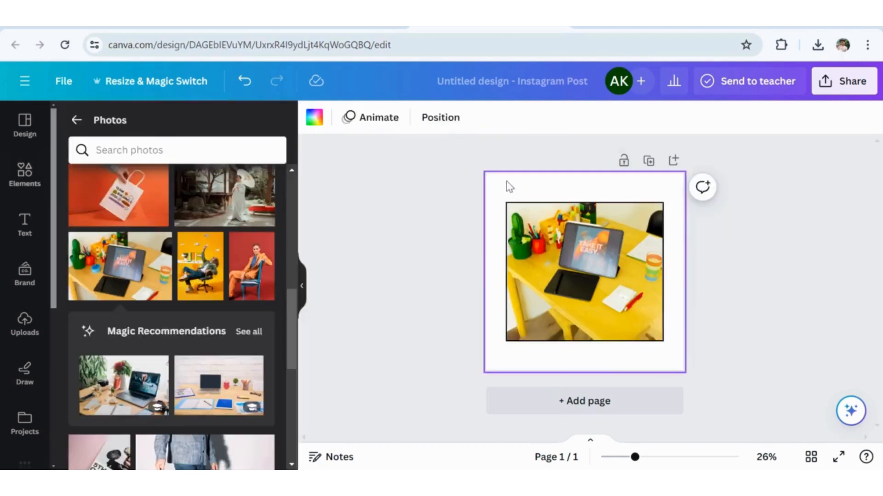
# - Browse the photo animations for the desk photo, from the Basic ones to the photo movement and motion effects
pyautogui.click(610, 243)
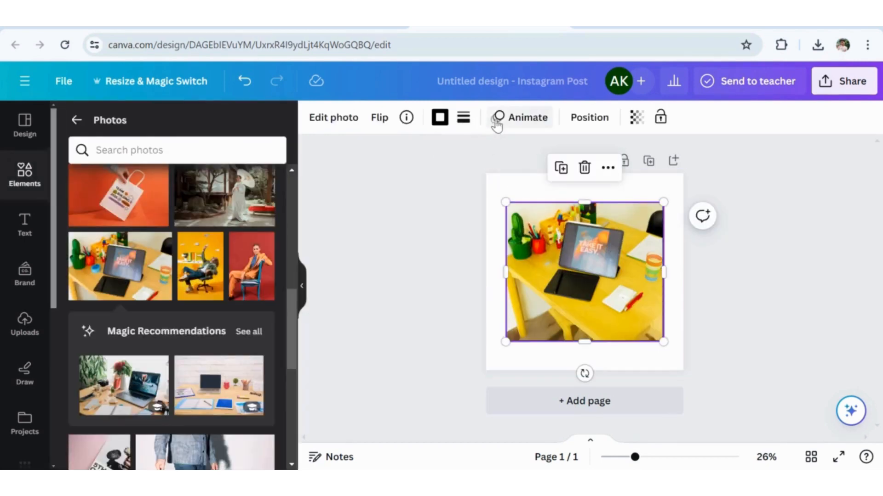
pyautogui.click(529, 127)
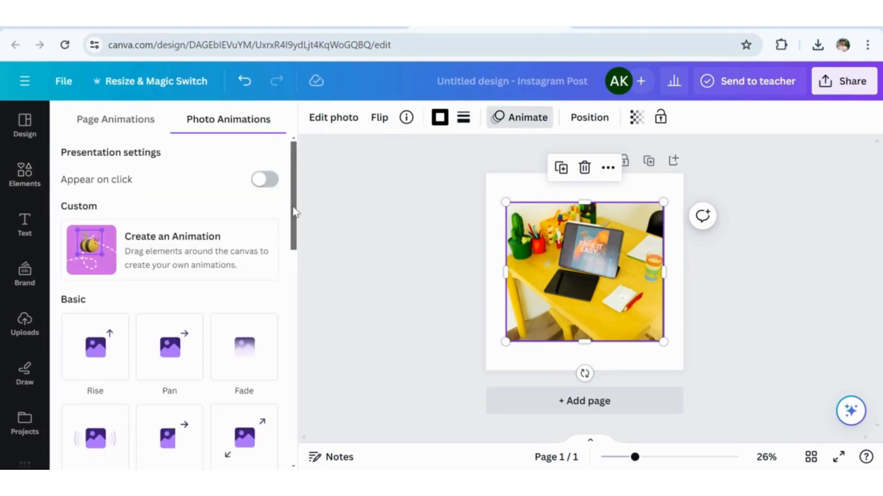
pyautogui.moveTo(294, 213); pyautogui.dragTo(293, 256)
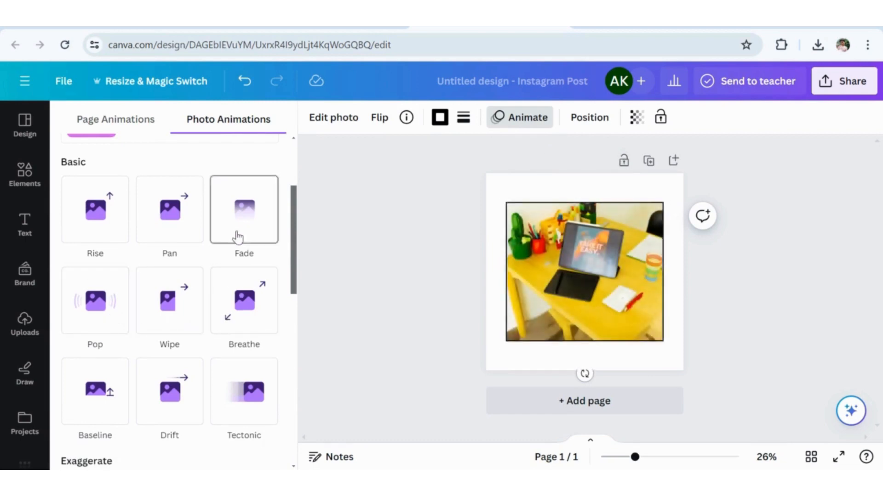
pyautogui.moveTo(296, 250); pyautogui.dragTo(290, 382)
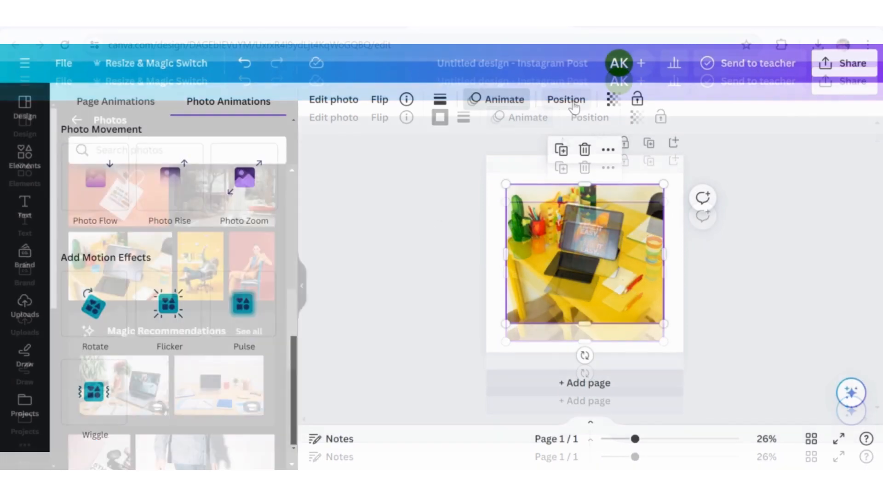
# - Align the desk photo to the page's top, left, right and bottom edges, and return it to the middle and center
pyautogui.click(590, 119)
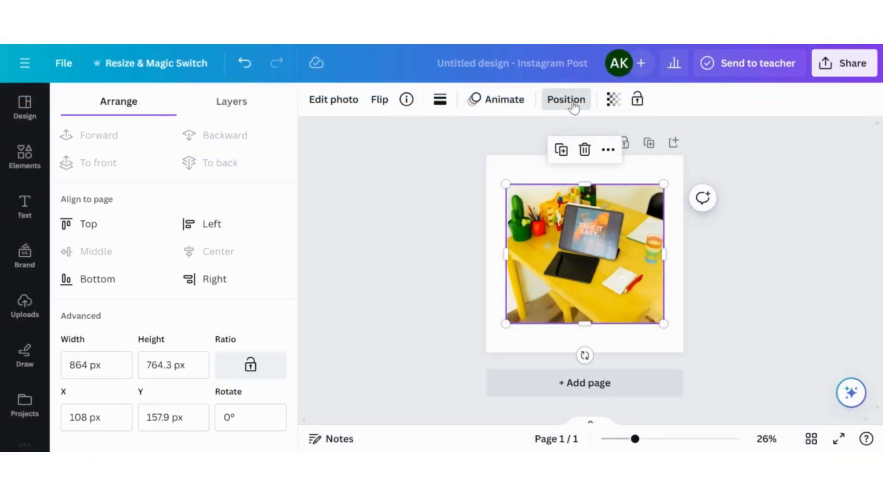
pyautogui.click(112, 232)
pyautogui.click(197, 227)
pyautogui.click(209, 275)
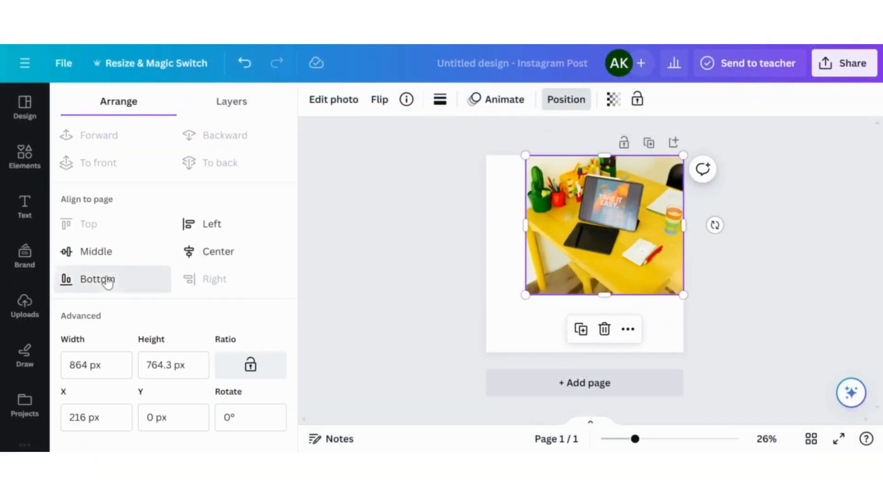
pyautogui.click(107, 277)
pyautogui.click(105, 248)
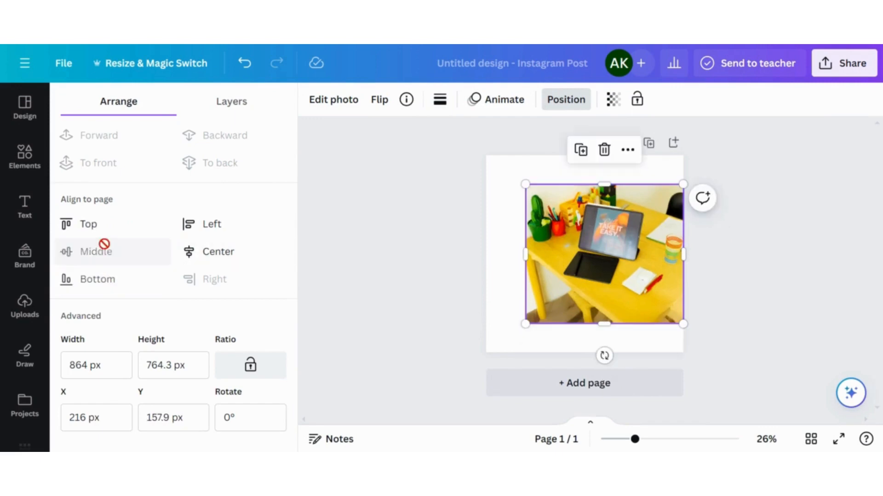
pyautogui.click(189, 249)
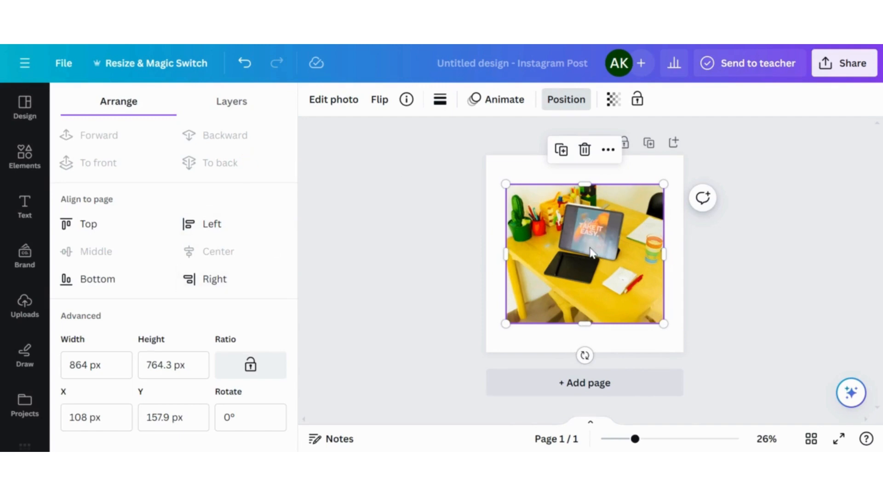
# - Set the desk photo's transparency to 97
pyautogui.moveTo(592, 253)
pyautogui.mouseDown()
pyautogui.moveTo(605, 253)
pyautogui.moveTo(593, 251)
pyautogui.mouseUp()
pyautogui.click(613, 100)
pyautogui.moveTo(615, 151)
pyautogui.mouseDown()
pyautogui.moveTo(538, 154)
pyautogui.moveTo(609, 153)
pyautogui.mouseUp()
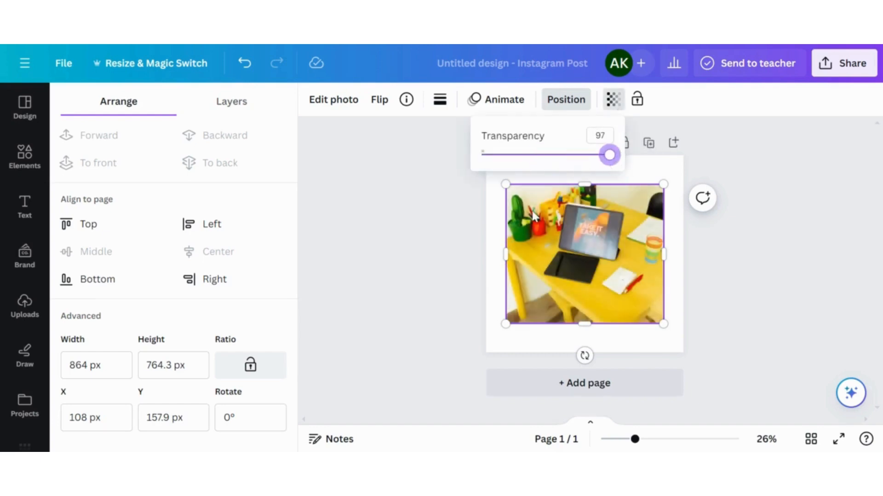
pyautogui.click(437, 241)
# - Search the elements for "frames", show only the Frames results, and add the circular frame to the page
pyautogui.click(24, 157)
pyautogui.click(21, 166)
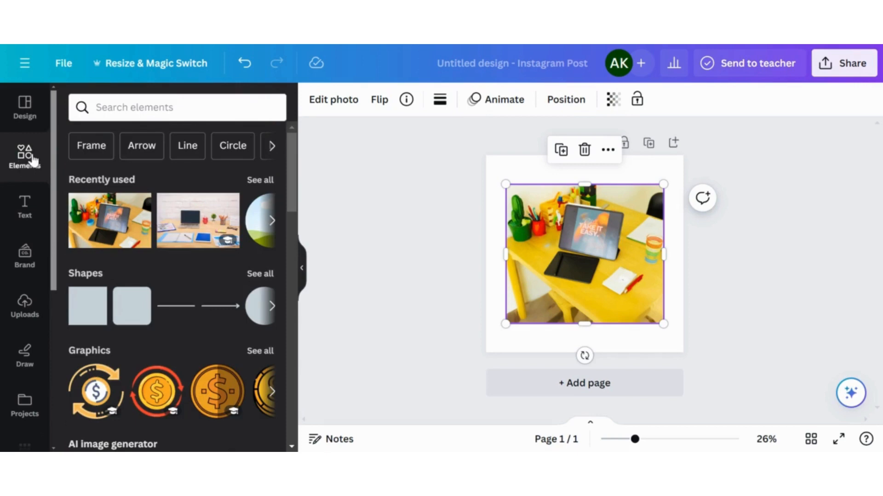
pyautogui.click(124, 108)
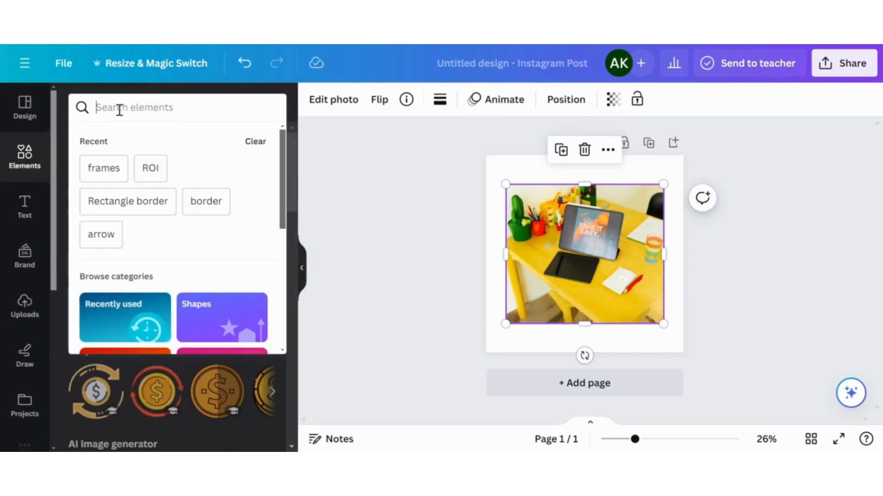
pyautogui.write('frames')
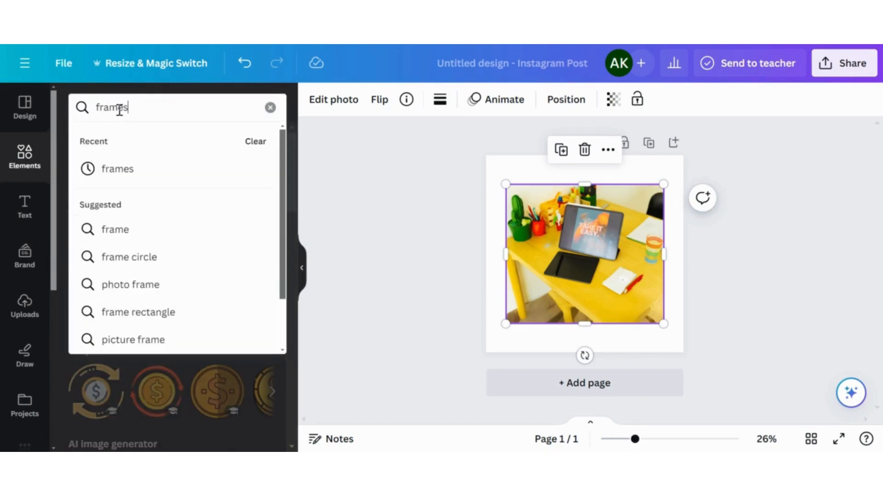
pyautogui.press('Return')
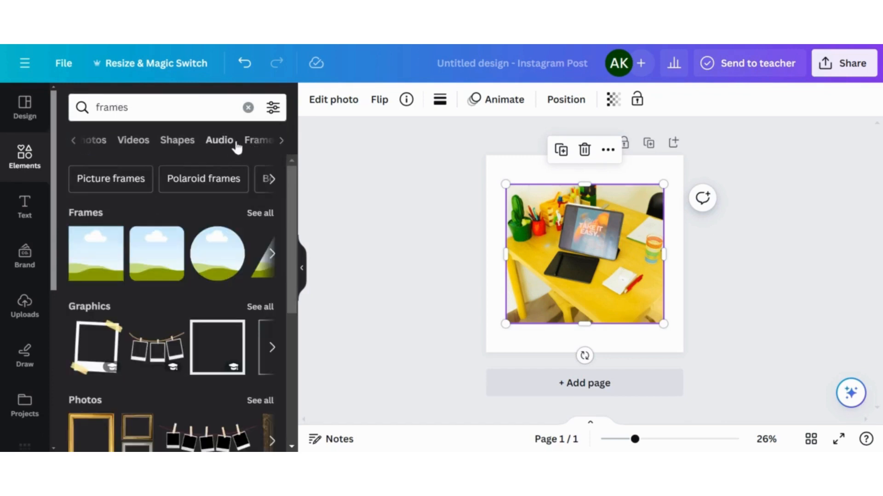
pyautogui.click(252, 143)
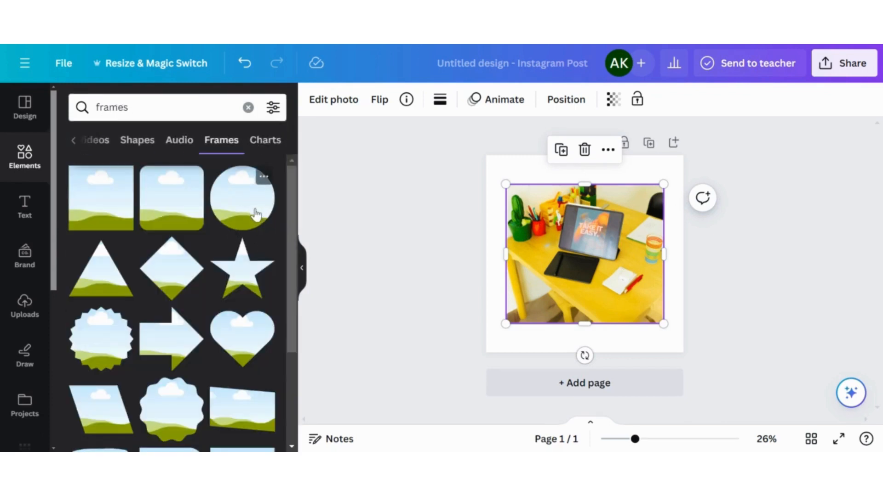
pyautogui.click(256, 213)
pyautogui.click(460, 204)
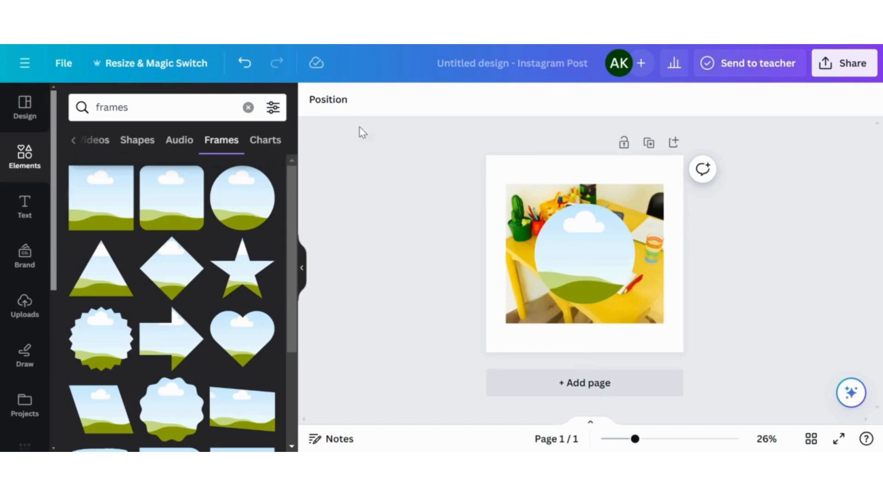
# - Bring the desk photo above the circular frame in the layer order and drop the photo into the frame
pyautogui.click(329, 100)
pyautogui.moveTo(181, 233); pyautogui.dragTo(256, 189)
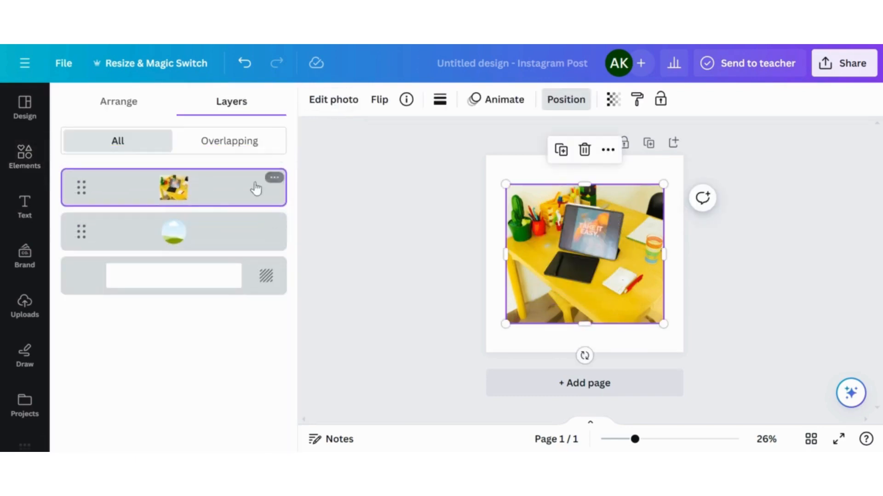
pyautogui.moveTo(580, 252); pyautogui.dragTo(604, 244)
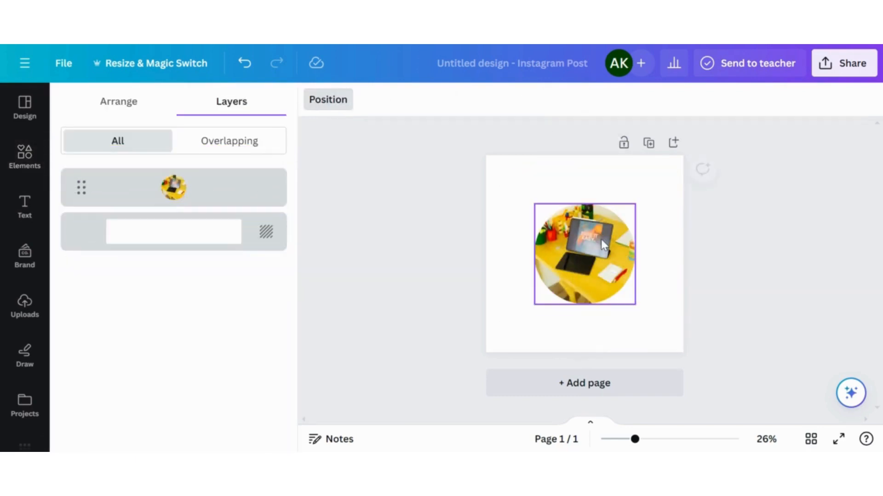
# - Enlarge the circular framed photo to about 800 px wide and move it near the center of the page
pyautogui.click(591, 275)
pyautogui.moveTo(651, 321); pyautogui.dragTo(680, 349)
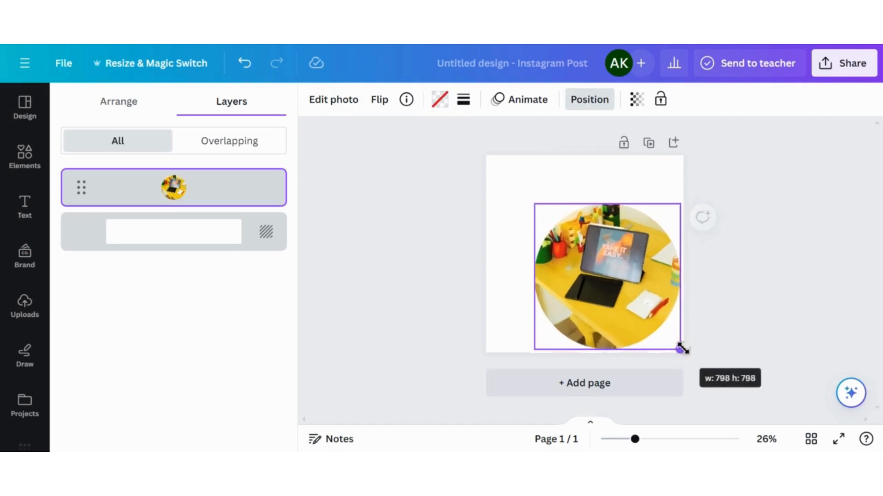
pyautogui.moveTo(636, 297); pyautogui.dragTo(616, 274)
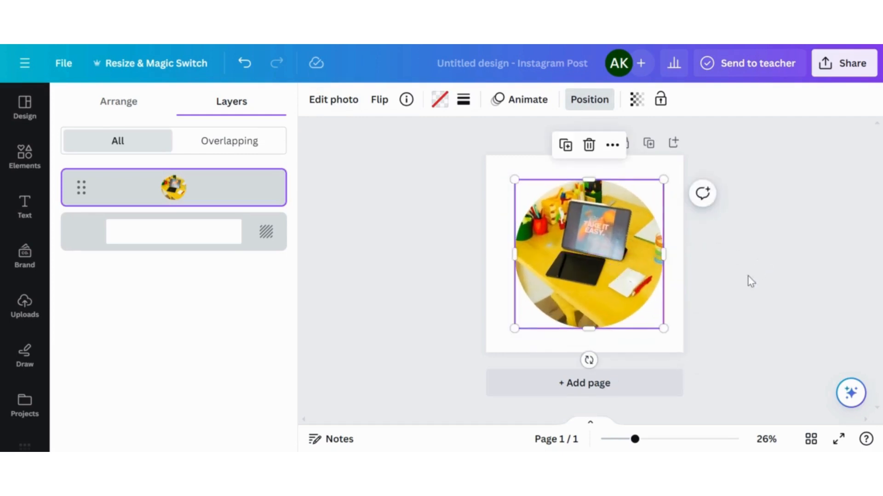
pyautogui.click(751, 281)
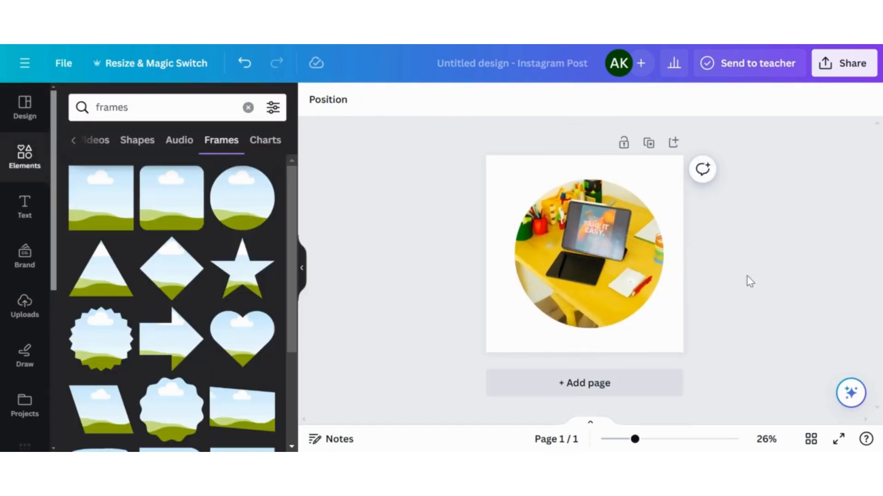